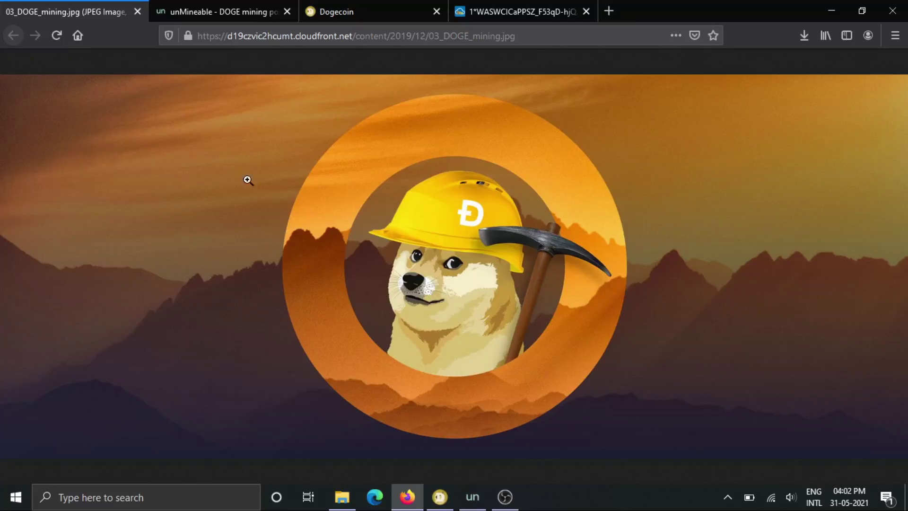
# Step: Review the Windows downloads on unMineable's miner page and the local folder holding the downloaded miner files
pyautogui.click(224, 12)
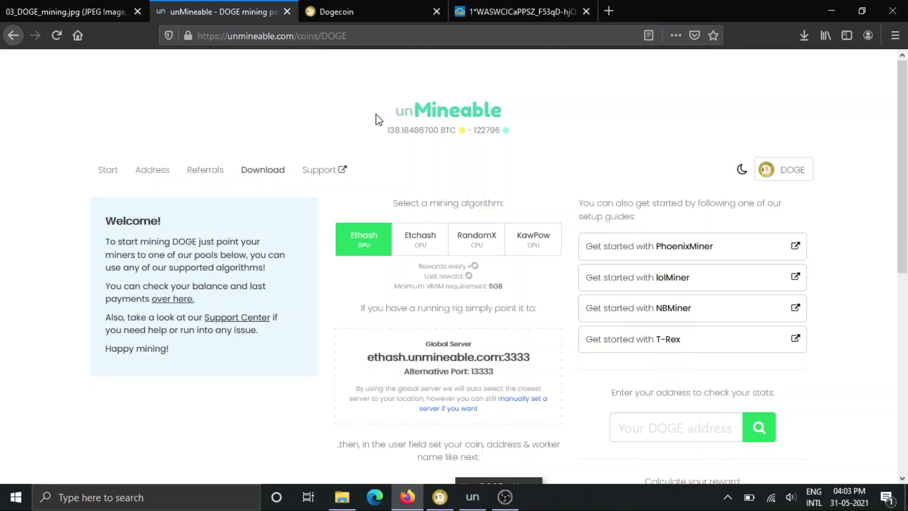
pyautogui.click(278, 176)
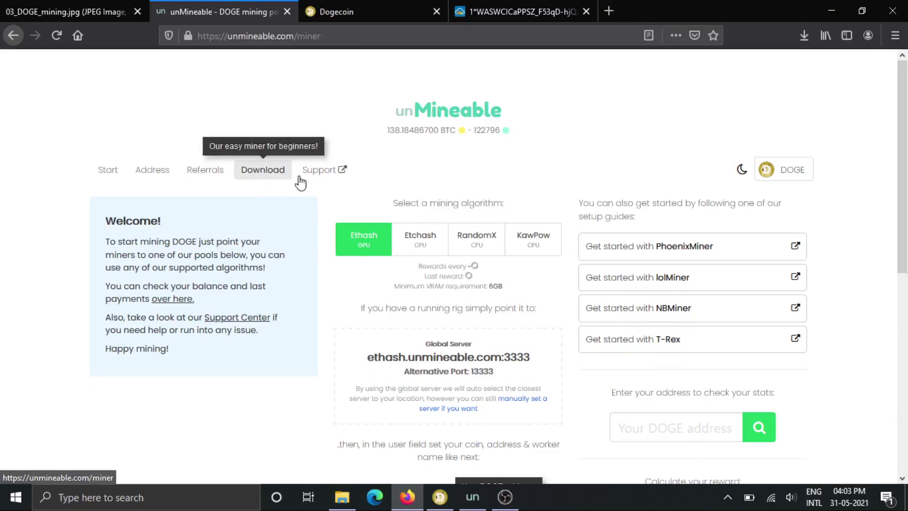
pyautogui.scroll(-3, 456, 419)
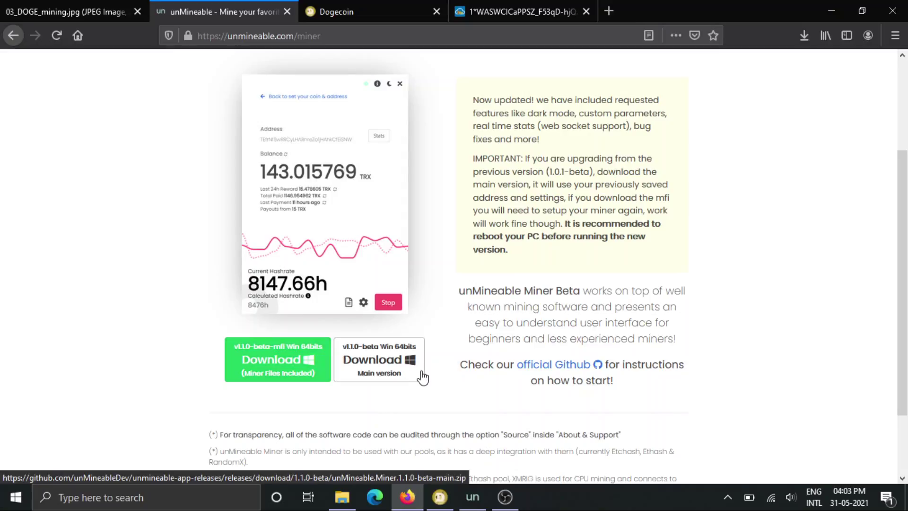
pyautogui.scroll(2, 434, 377)
pyautogui.scroll(1, 433, 377)
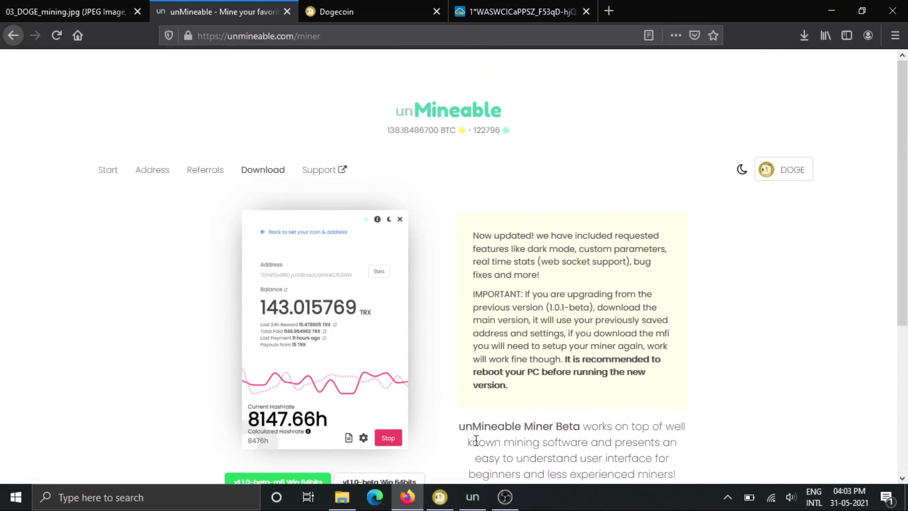
pyautogui.click(341, 496)
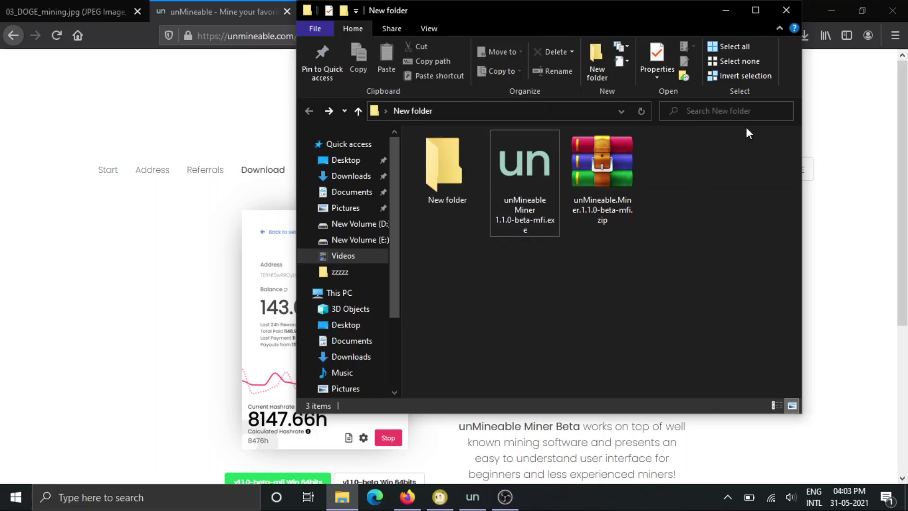
pyautogui.click(726, 12)
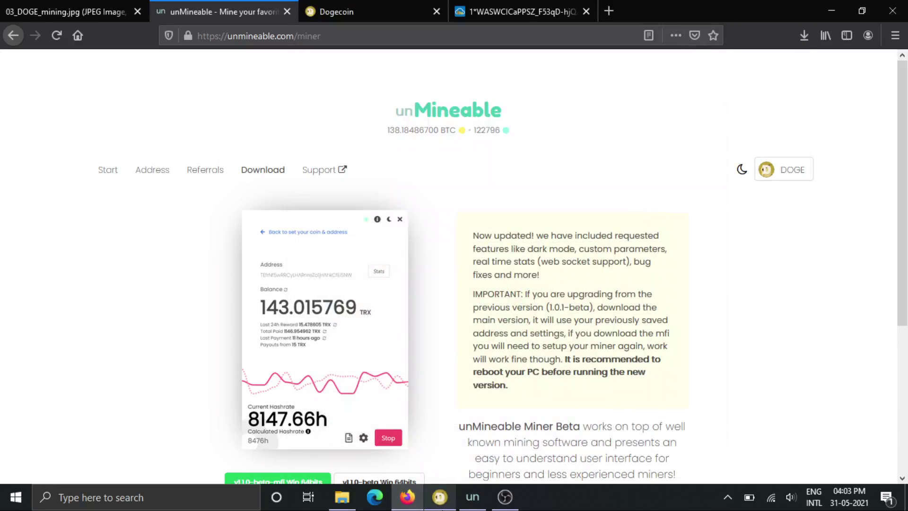
# Step: Switch to the unMineable Miner app, choose CPU as the mining hardware and proceed to the coin setup
pyautogui.click(472, 498)
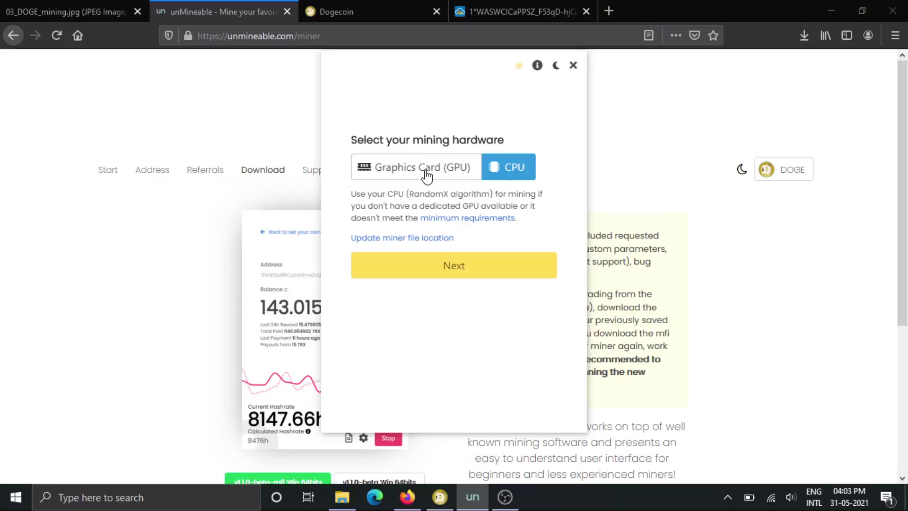
pyautogui.click(426, 175)
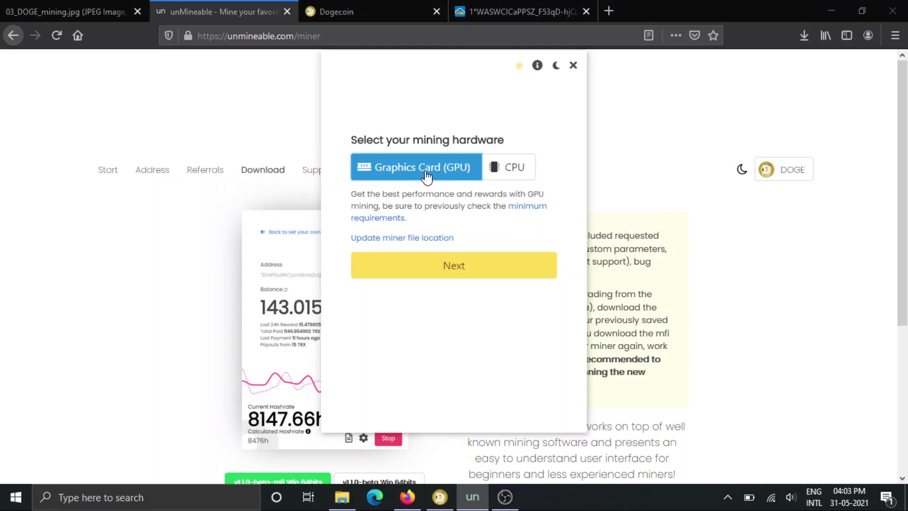
pyautogui.click(511, 171)
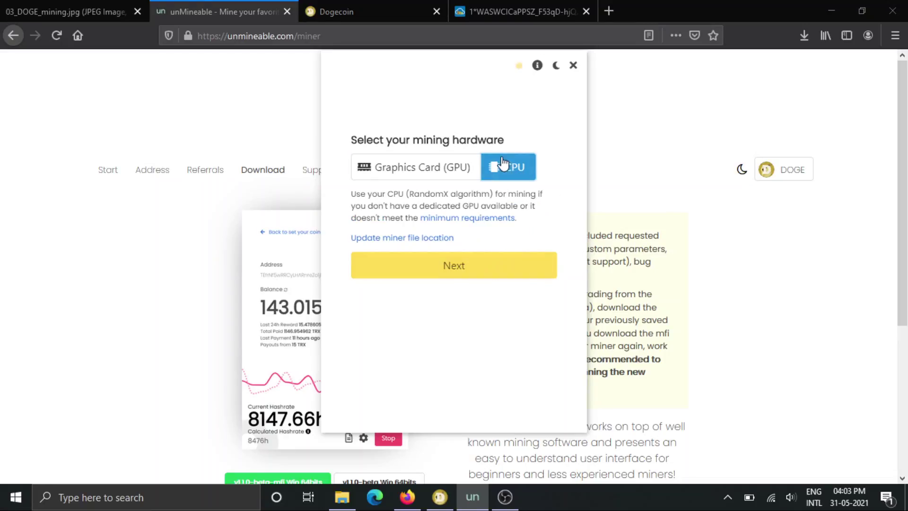
pyautogui.click(502, 272)
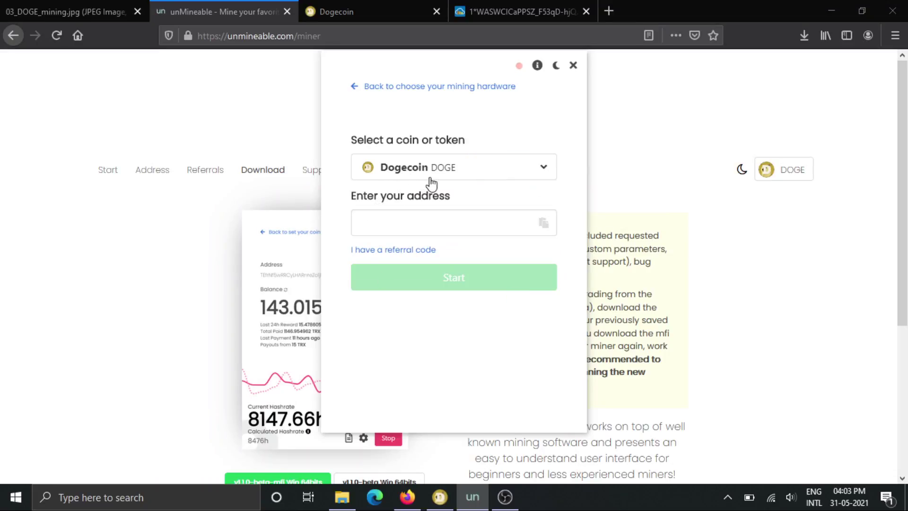
# Step: Select Dogecoin (DOGE) as the coin to mine and activate the wallet address entry
pyautogui.click(461, 182)
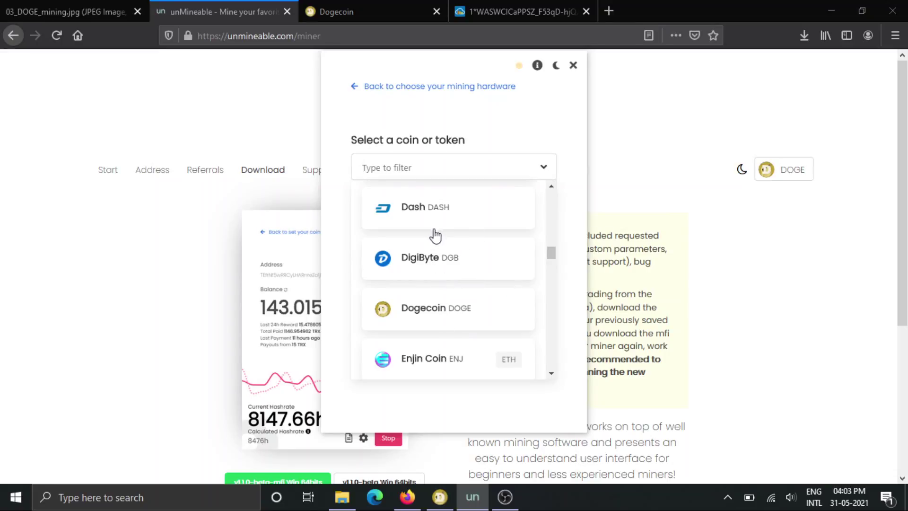
pyautogui.click(446, 310)
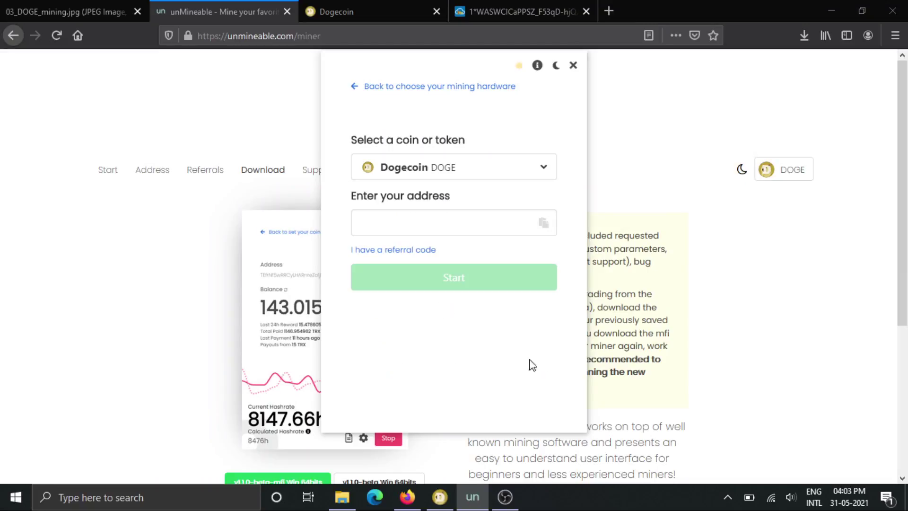
pyautogui.click(441, 222)
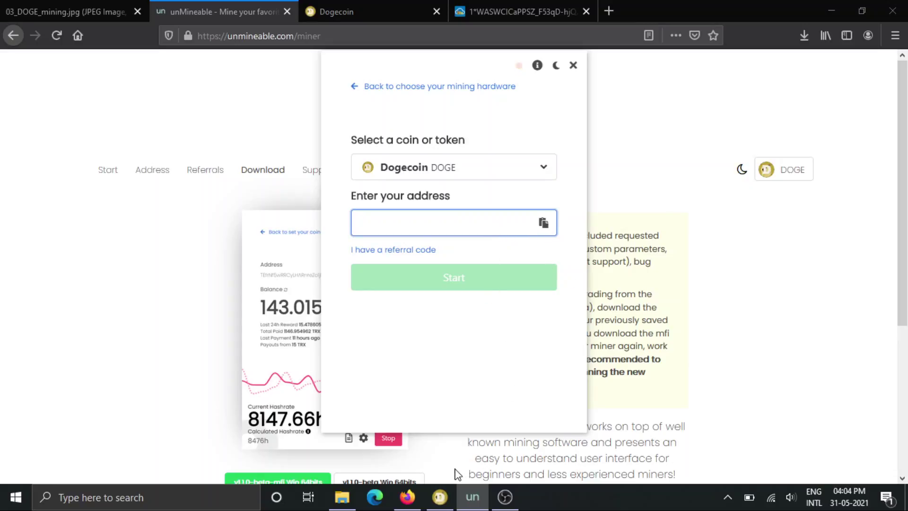
# Step: Look at the Dogecoin Core wallet, then examine the Dogecoin Core downloads in the wallets section of dogecoin.com
pyautogui.click(439, 495)
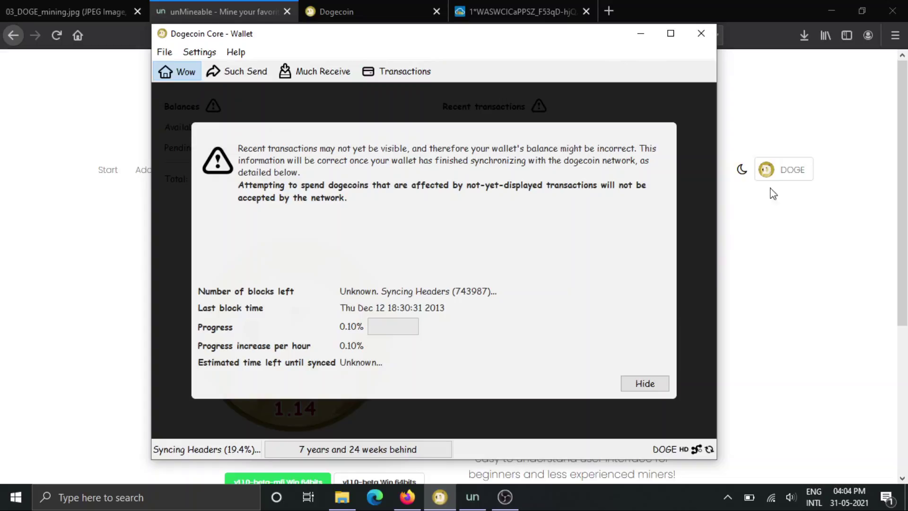
pyautogui.click(641, 34)
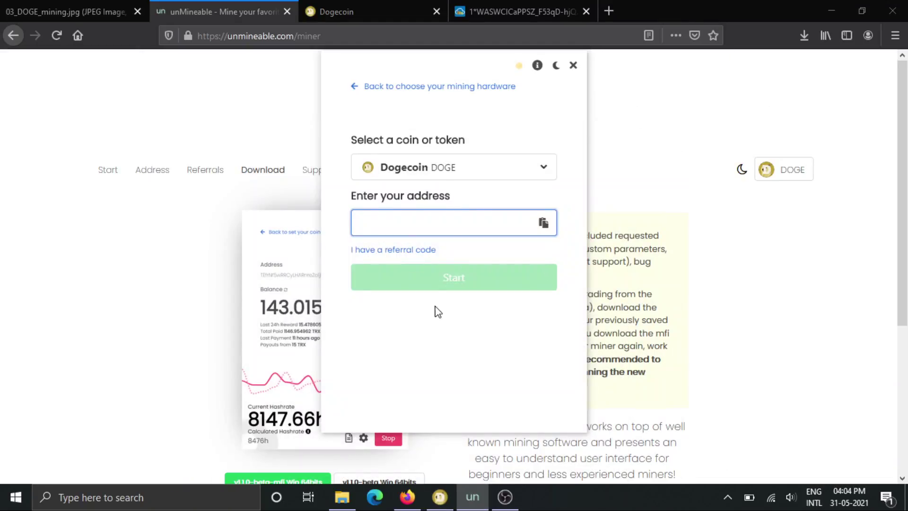
pyautogui.click(367, 3)
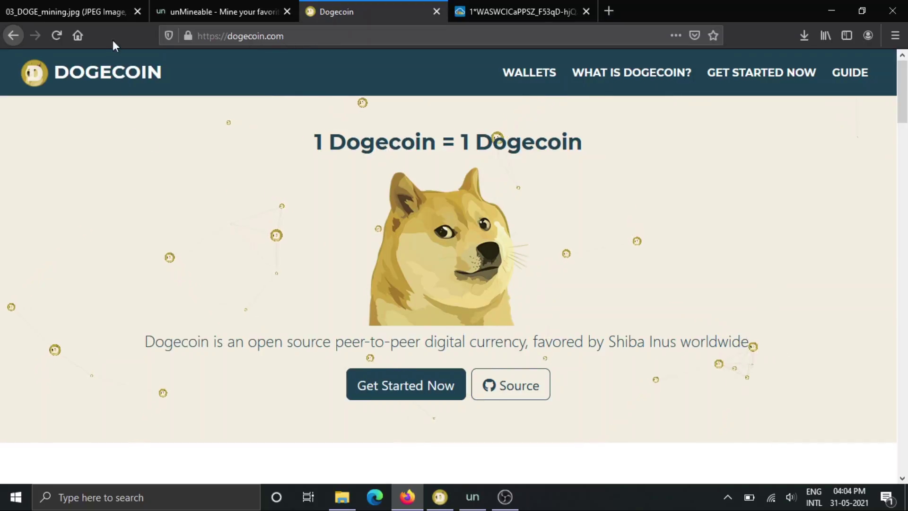
pyautogui.scroll(-2, 432, 337)
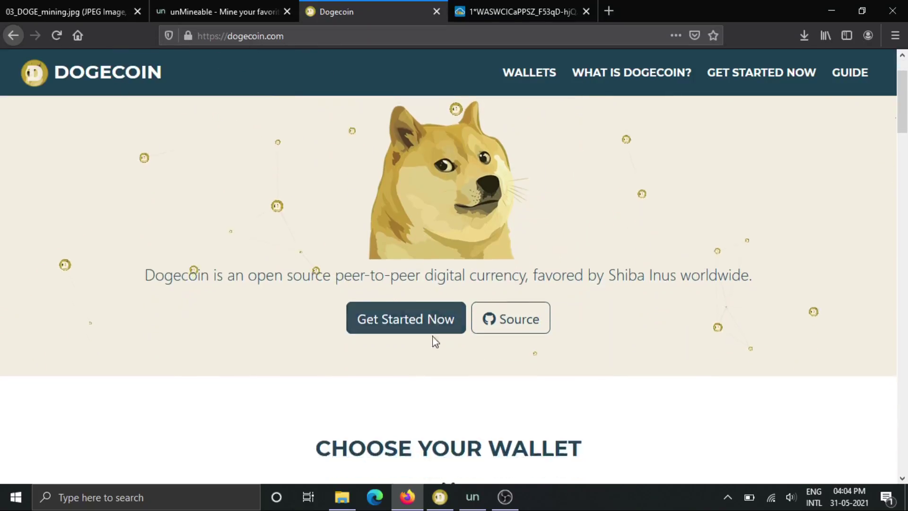
pyautogui.click(432, 337)
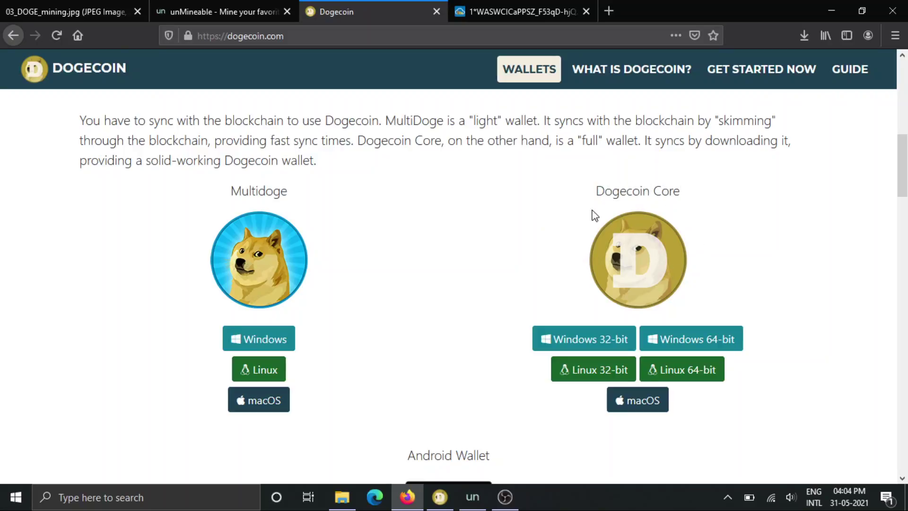
pyautogui.moveTo(595, 194); pyautogui.dragTo(686, 195)
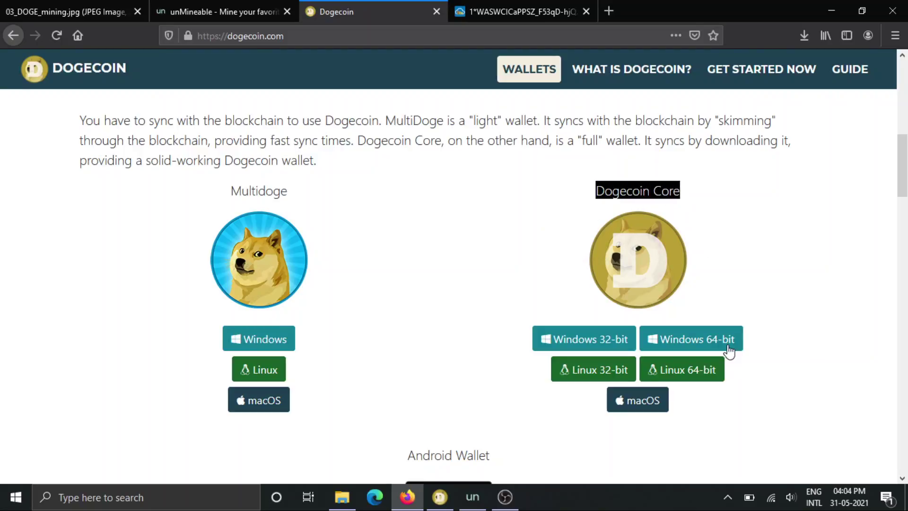
pyautogui.click(733, 285)
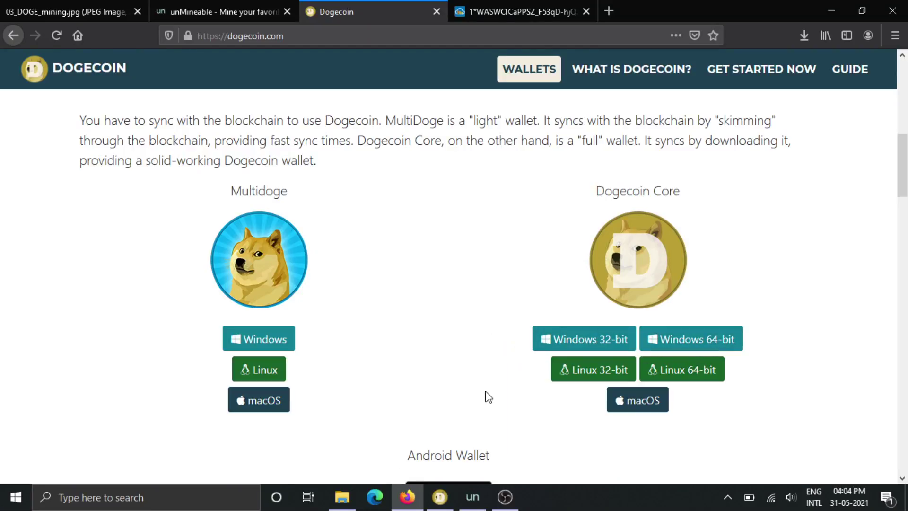
# Step: Switch to Dogecoin Core, copy the unlabelled receiving address from the receiving addresses list, and put the wallet away
pyautogui.click(441, 498)
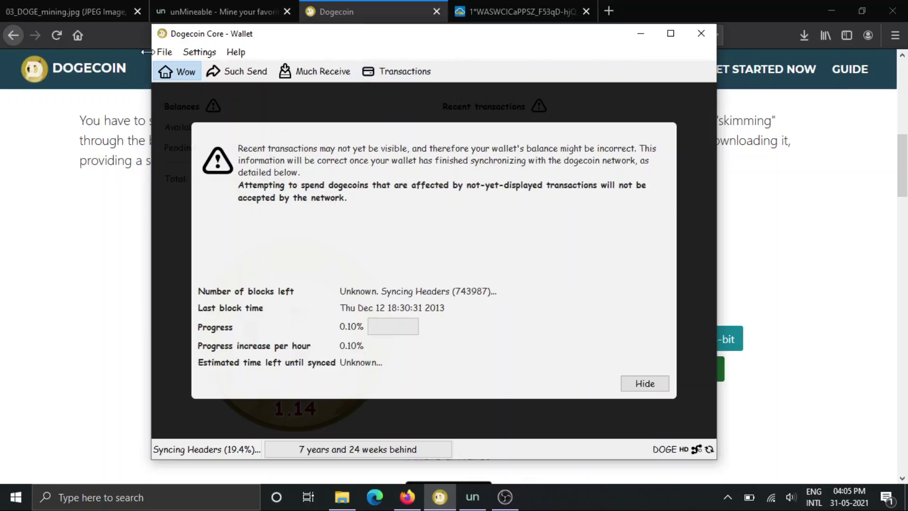
pyautogui.click(164, 52)
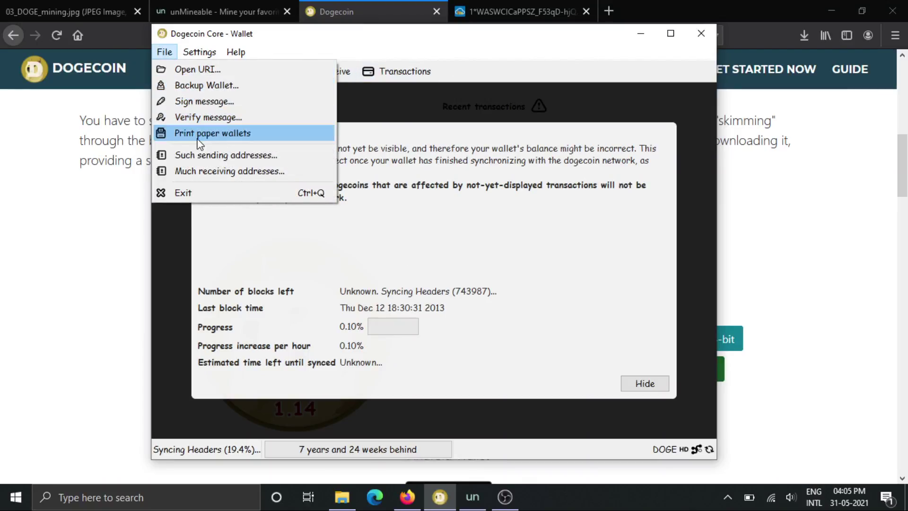
pyautogui.click(203, 172)
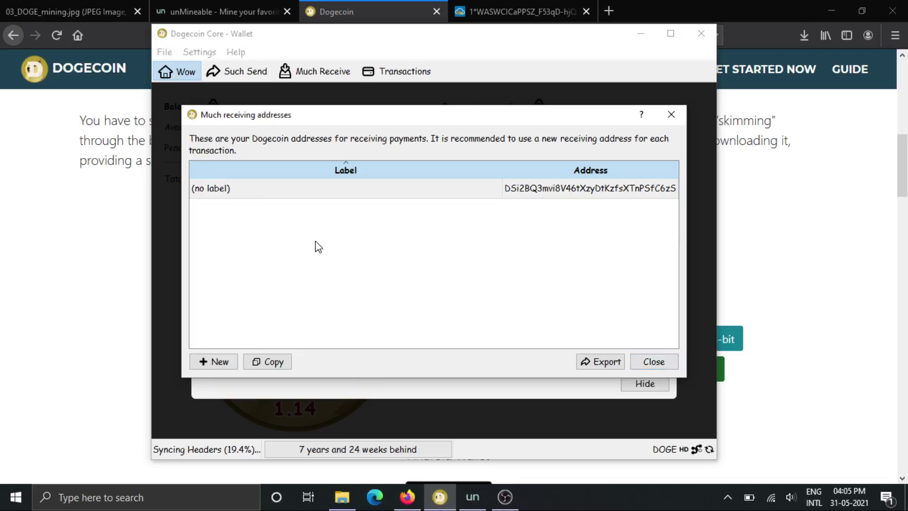
pyautogui.click(545, 192)
pyautogui.click(279, 362)
pyautogui.click(579, 191)
pyautogui.click(280, 364)
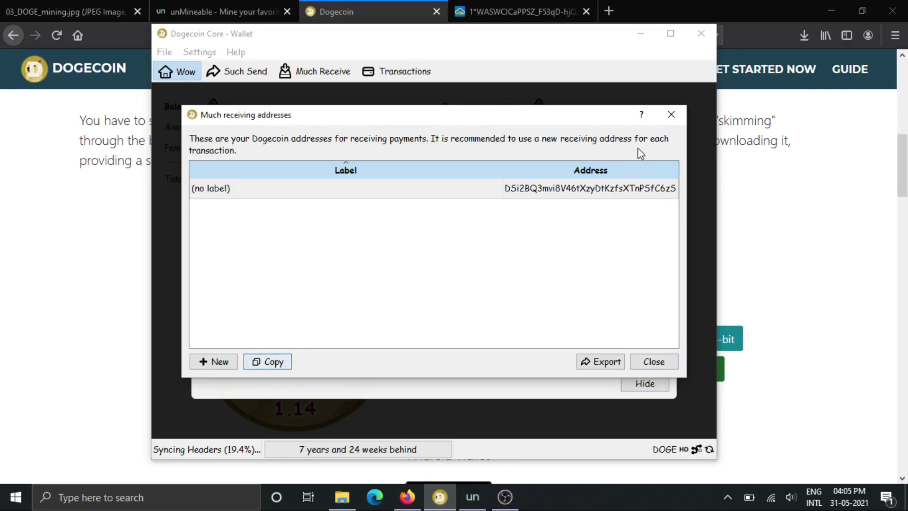
pyautogui.click(654, 362)
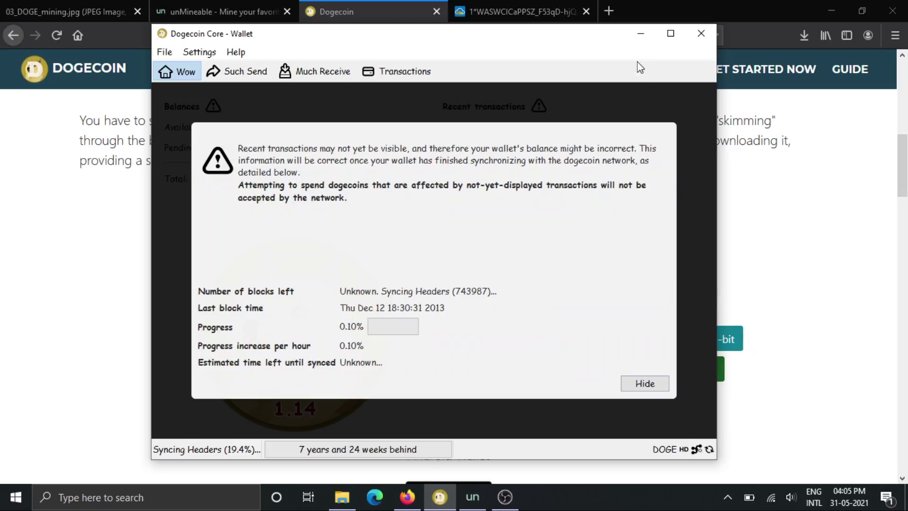
pyautogui.click(662, 33)
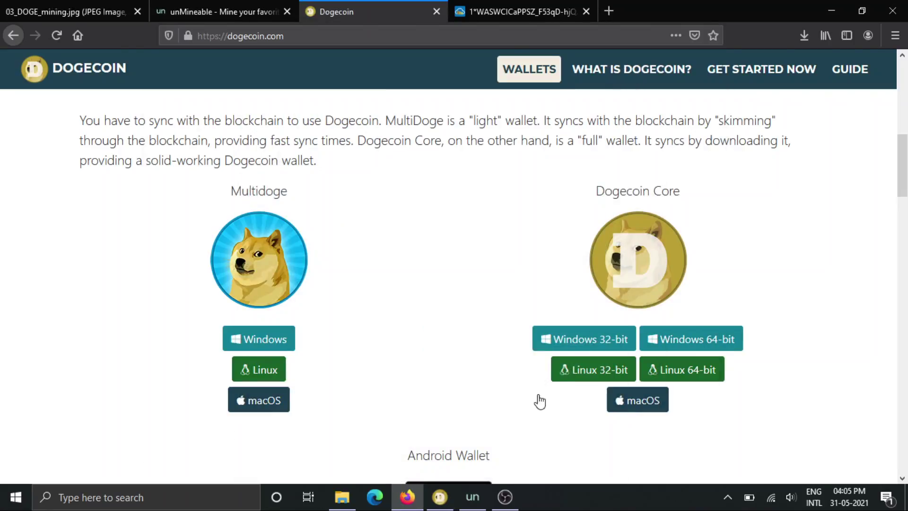
# Step: Switch to unMineable Miner, paste the copied wallet address as the payout address, and view the example mining screenshot in Firefox
pyautogui.click(473, 497)
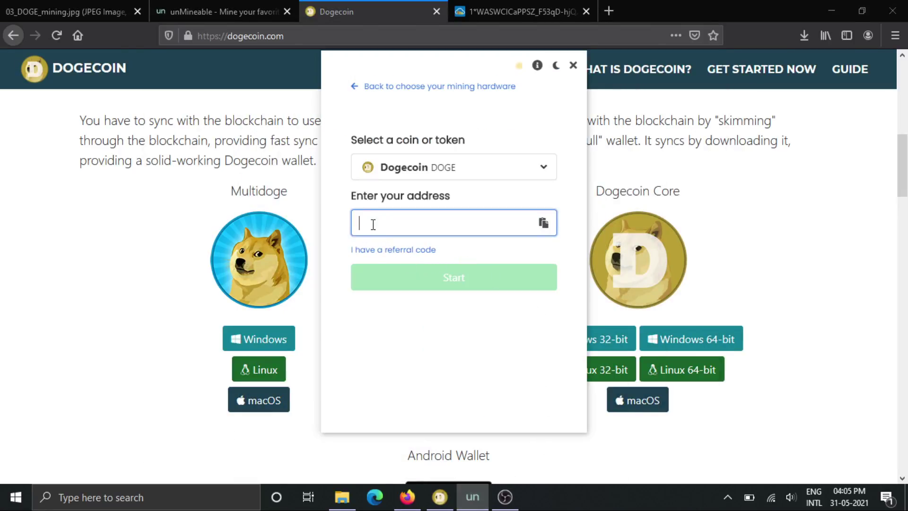
pyautogui.click(544, 223)
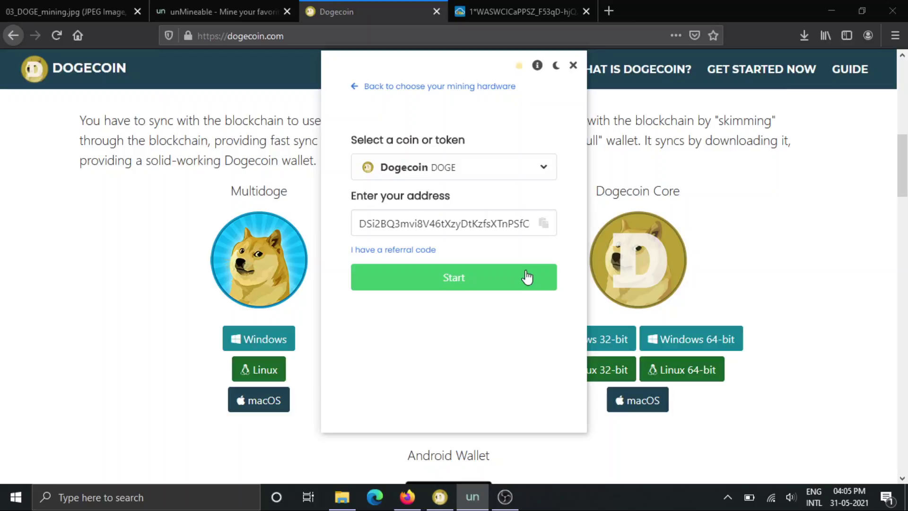
pyautogui.click(501, 6)
pyautogui.click(501, 6)
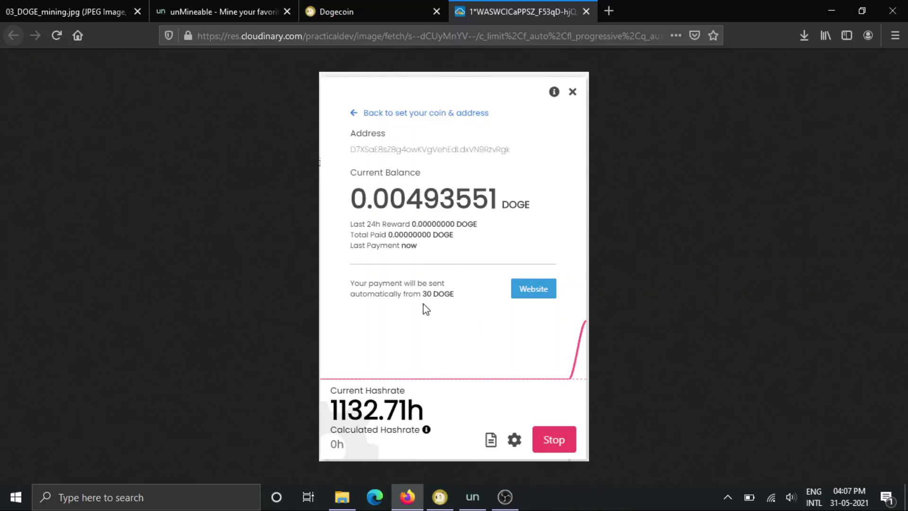
# Step: Open unMineable's DOGE address lookup page and paste the wallet address into it
pyautogui.click(210, 9)
pyautogui.click(152, 174)
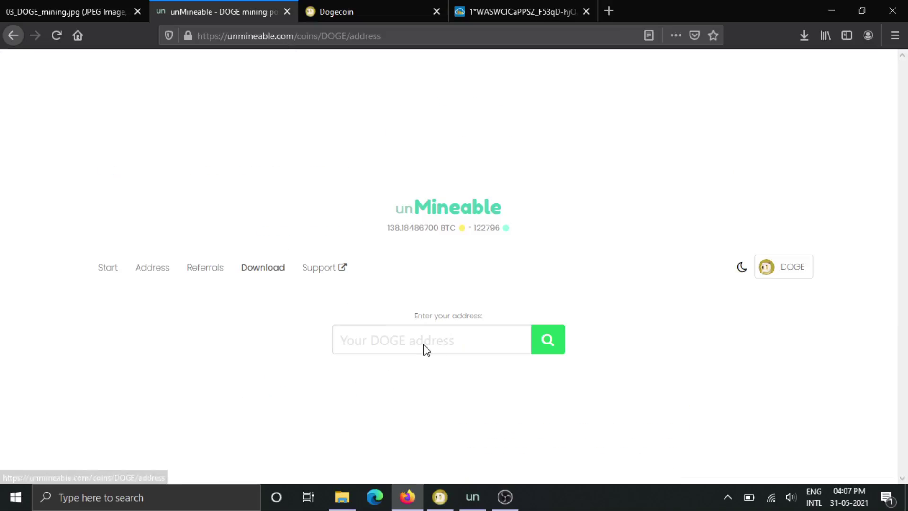
pyautogui.click(421, 346)
pyautogui.rightClick(422, 346)
pyautogui.click(451, 417)
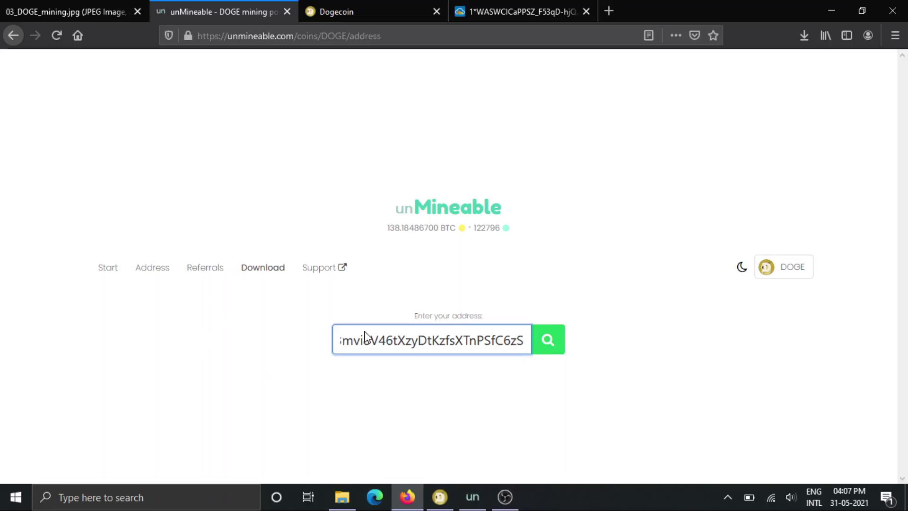
# Step: Compare the example mining screenshot with the address lookup page, and check the sync status in Dogecoin Core
pyautogui.click(515, 10)
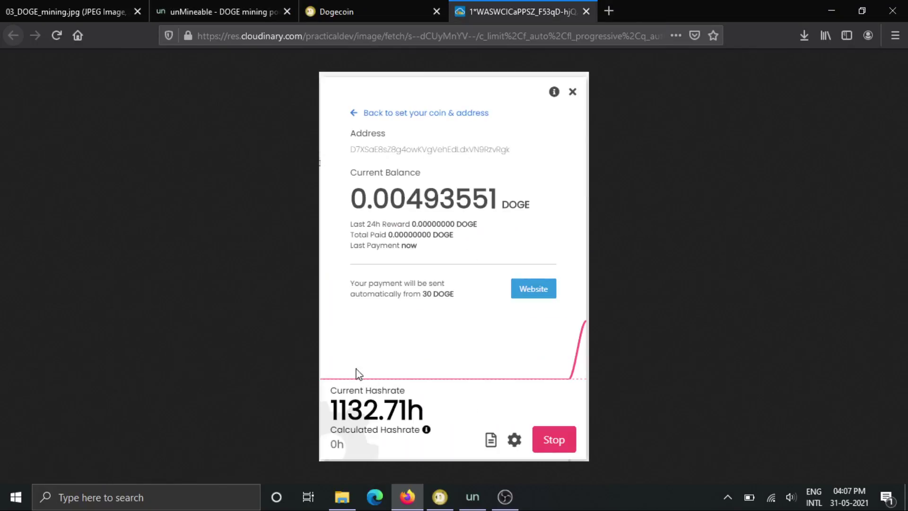
pyautogui.click(189, 8)
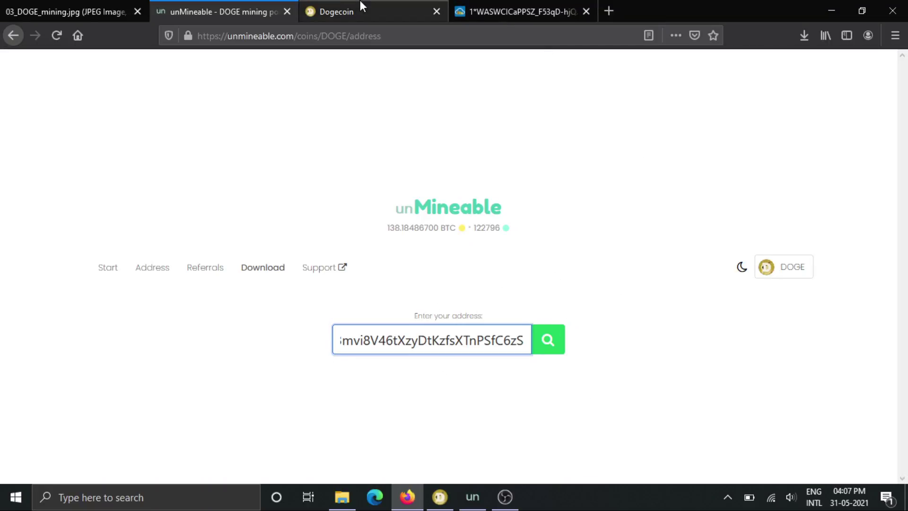
pyautogui.click(440, 496)
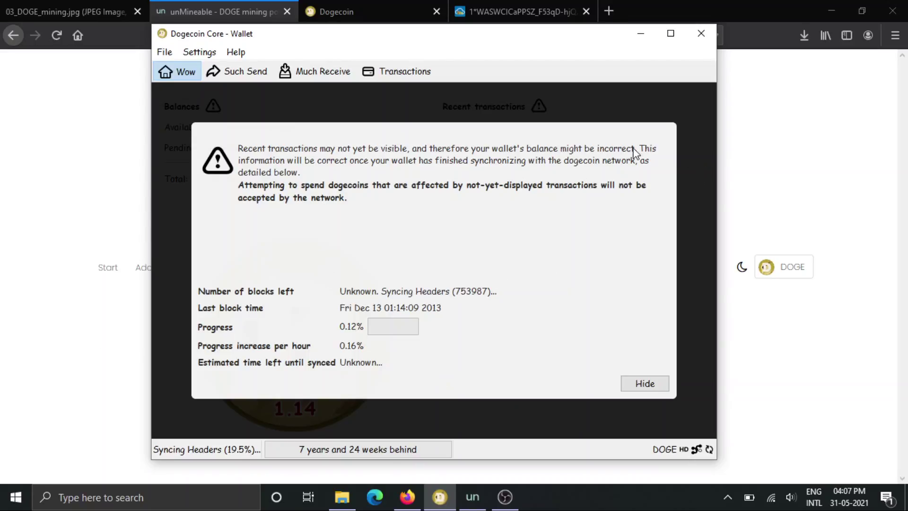
pyautogui.click(641, 33)
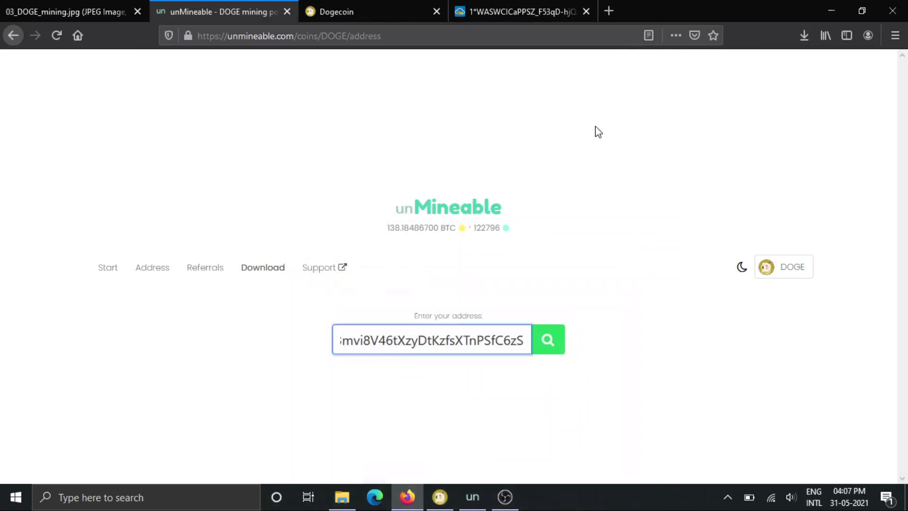
pyautogui.click(517, 9)
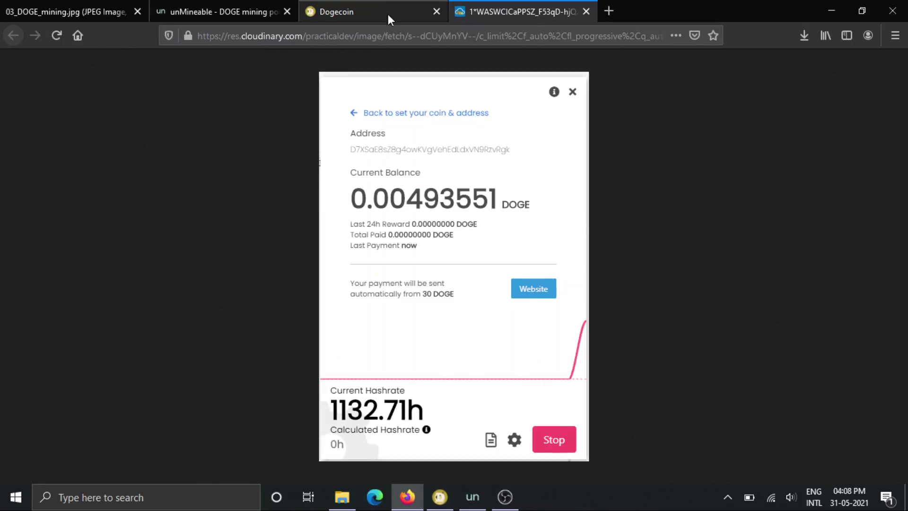